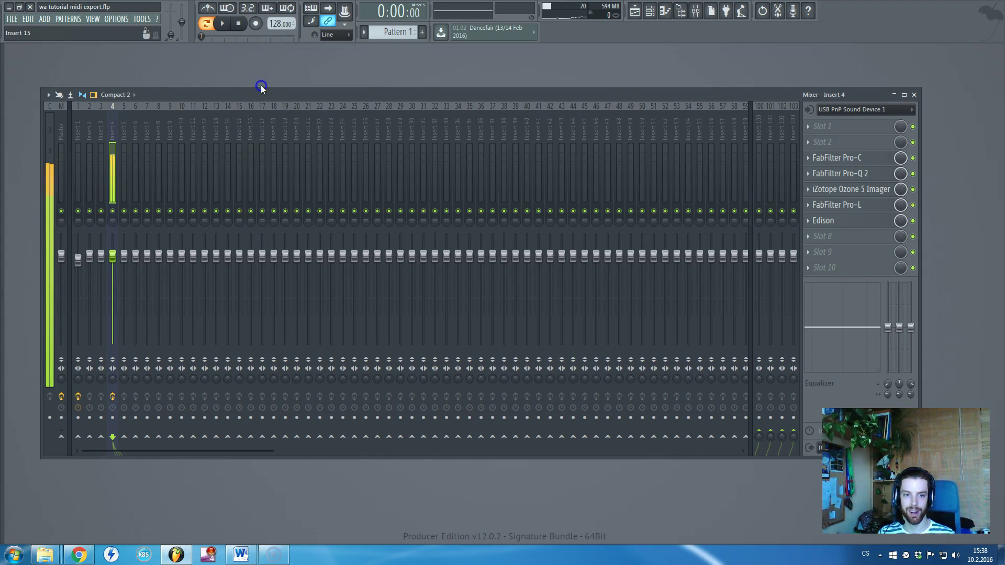
Step: Hide the Mixer and close the FabFilter Pro-L window, leaving the Sylenth1 Channel rack
key(F9)
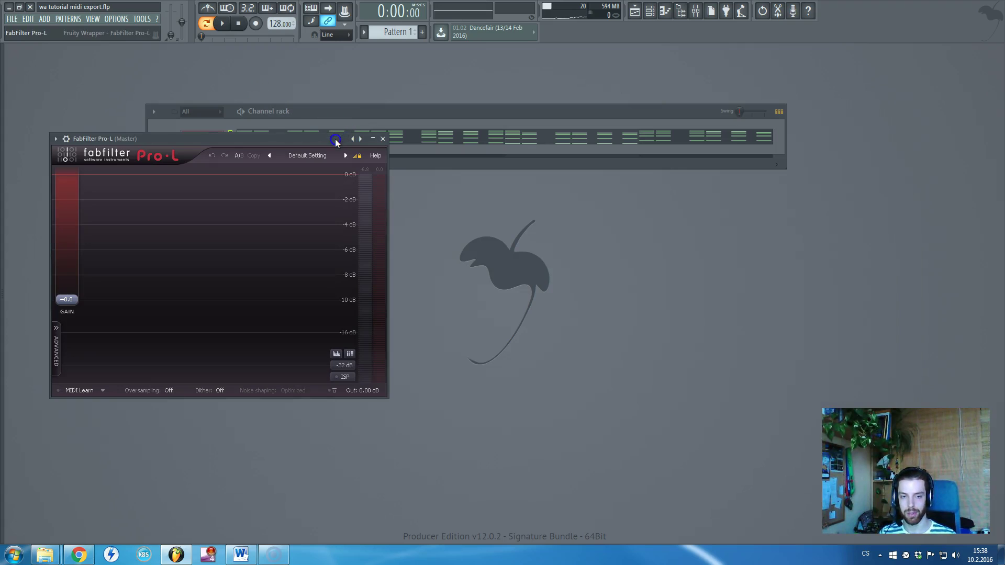
click(383, 139)
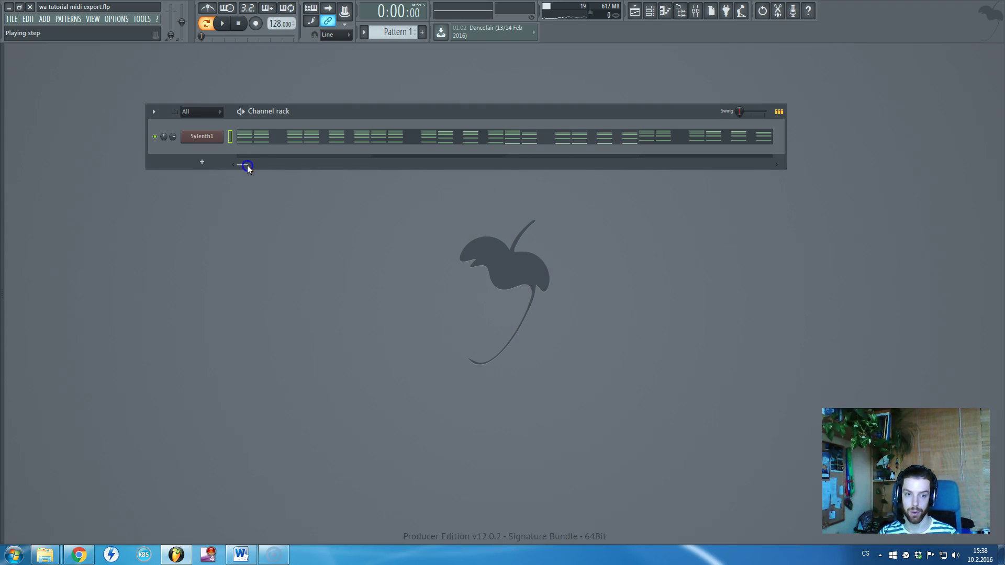
click(314, 132)
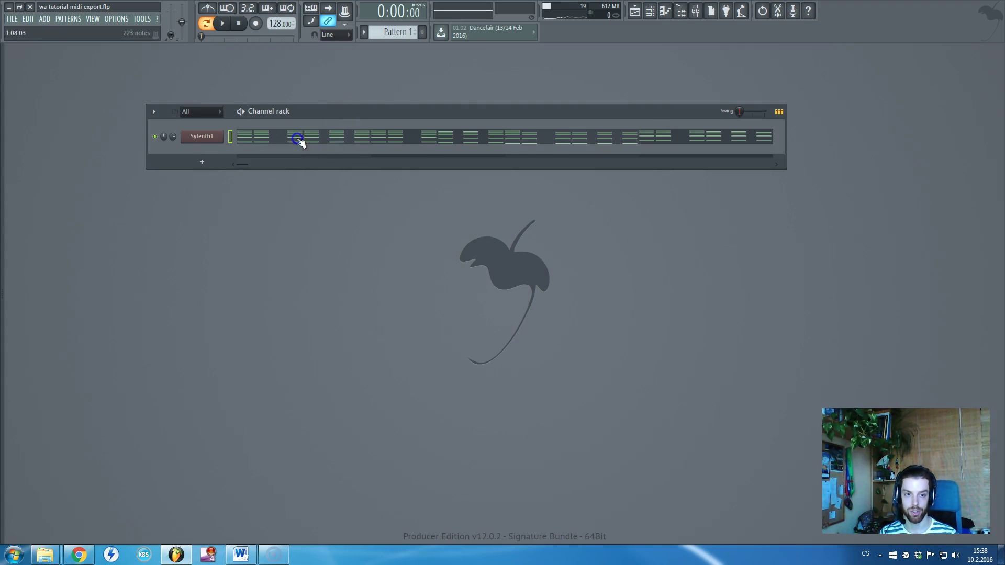
click(299, 139)
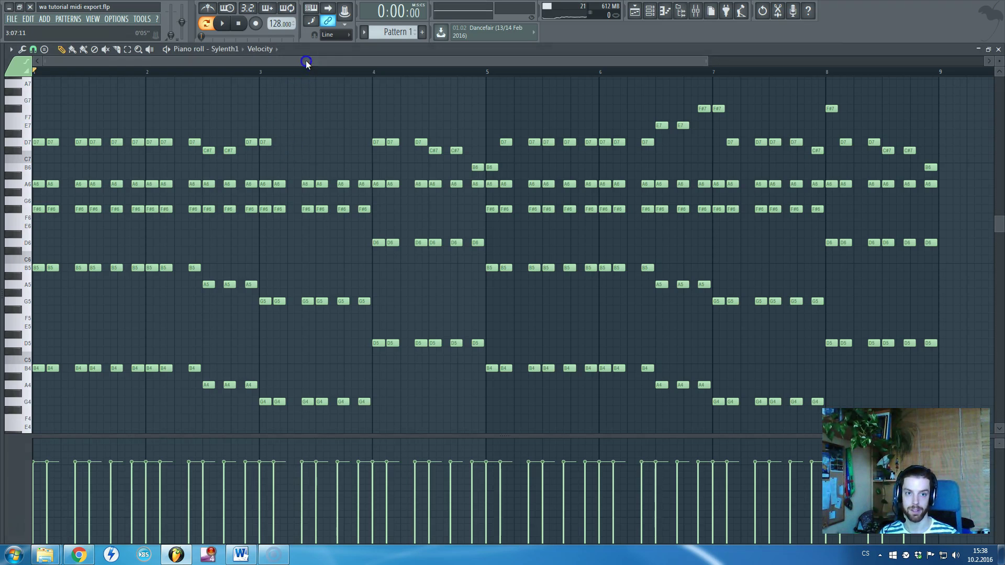
key(F7)
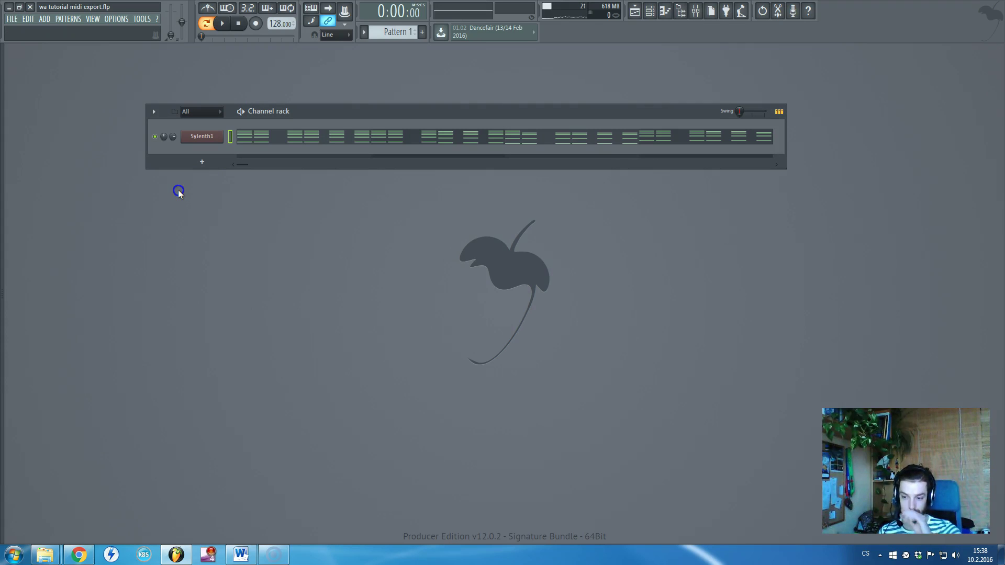
click(173, 135)
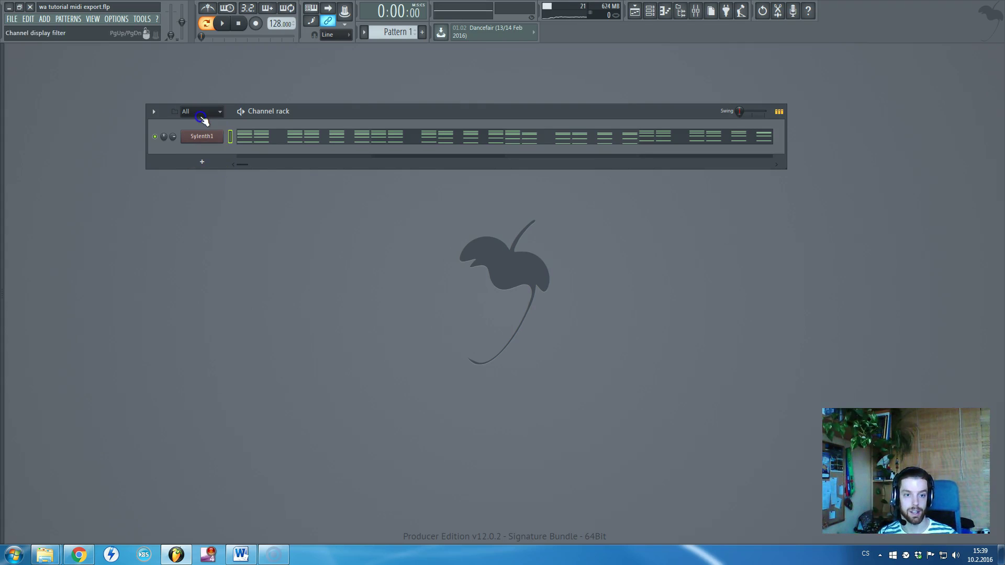
click(209, 165)
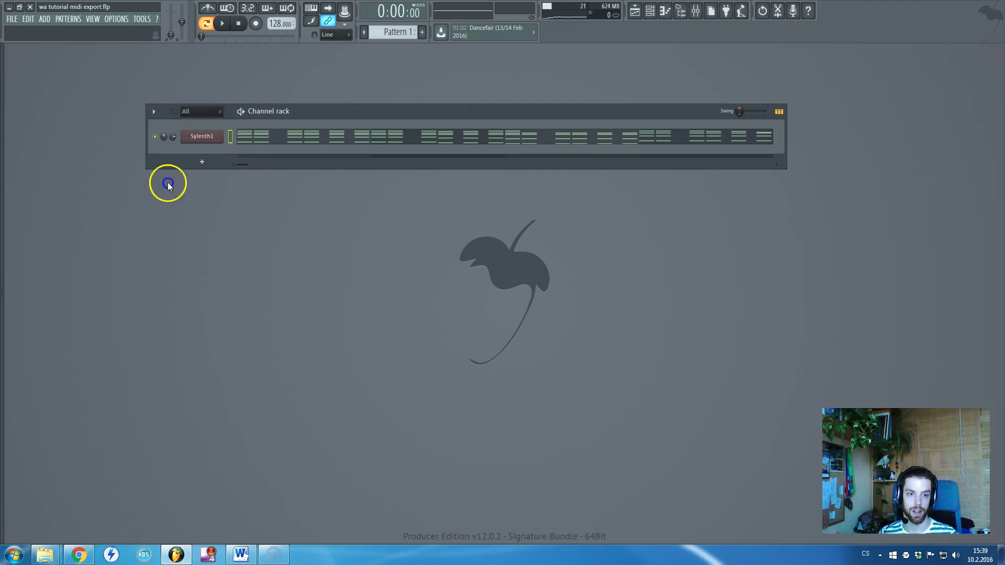
Step: Look through the Options menu without running a command
click(142, 18)
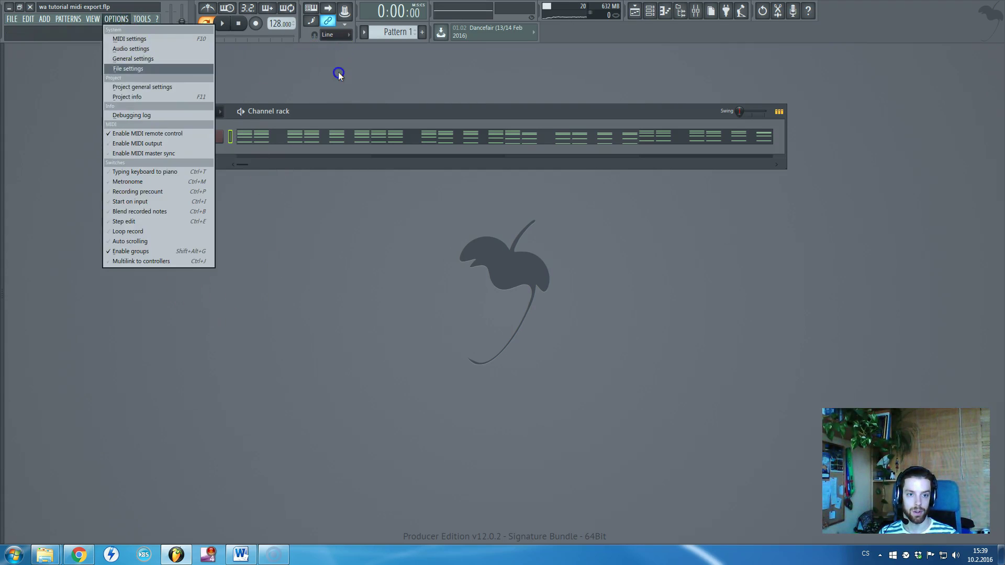
click(181, 148)
click(144, 18)
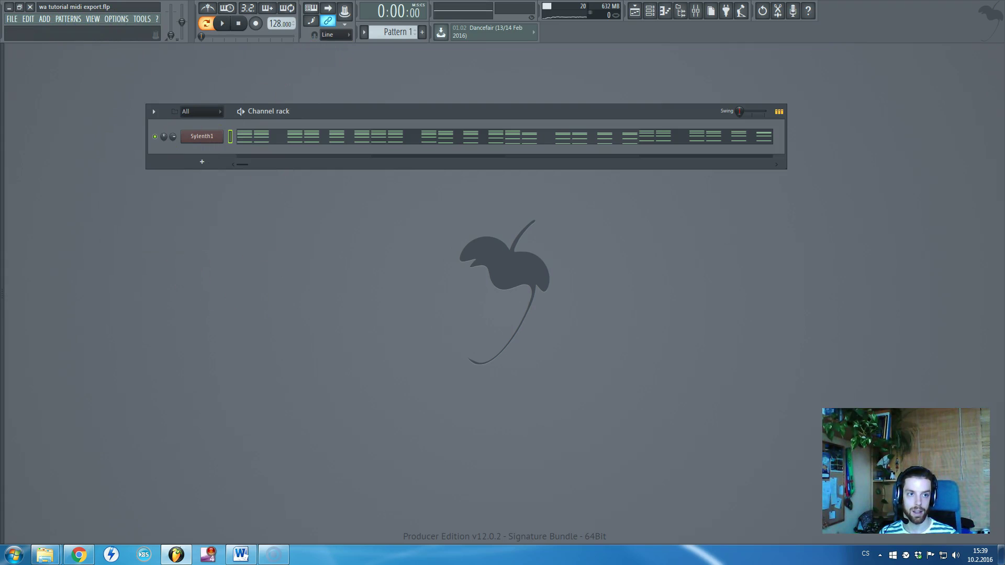
Step: Check the project's Save as file types, cancel keeping FLP, and bring up Tools > Macros
click(11, 19)
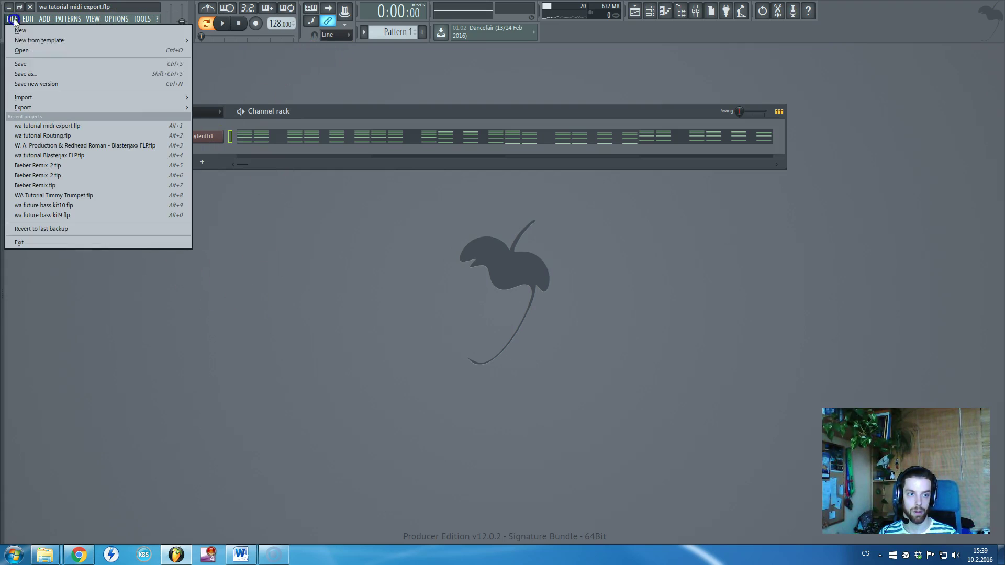
click(32, 73)
click(380, 440)
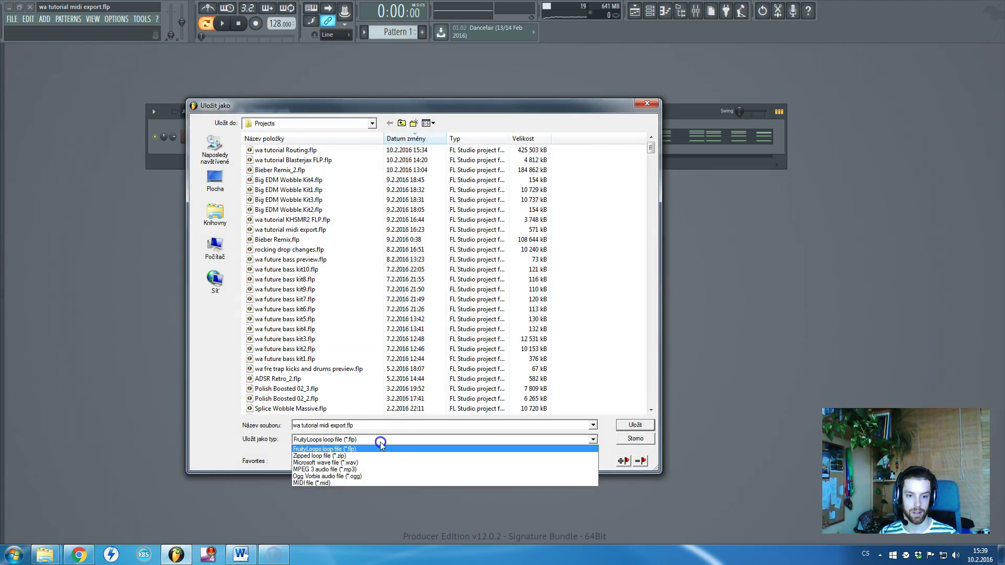
click(647, 106)
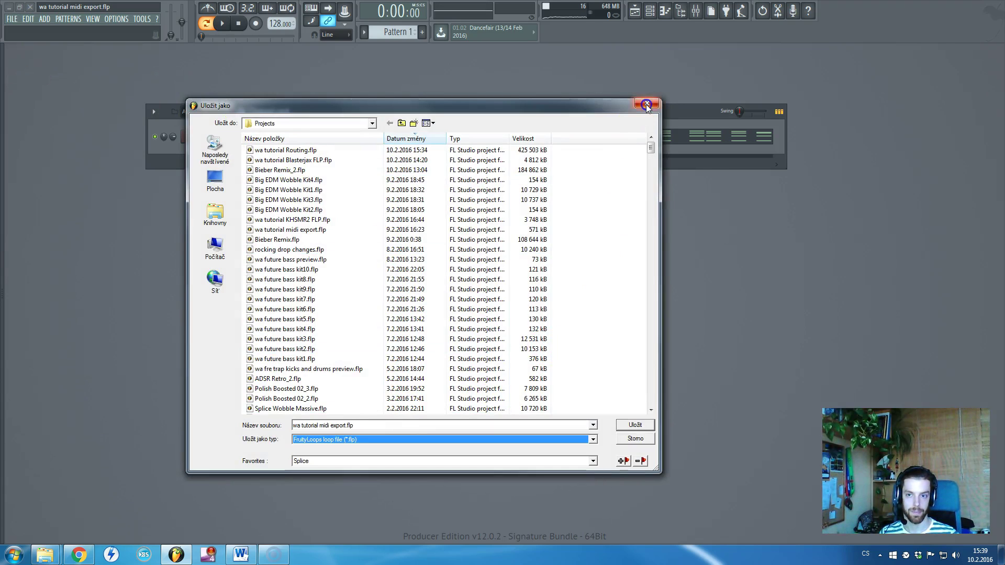
click(648, 106)
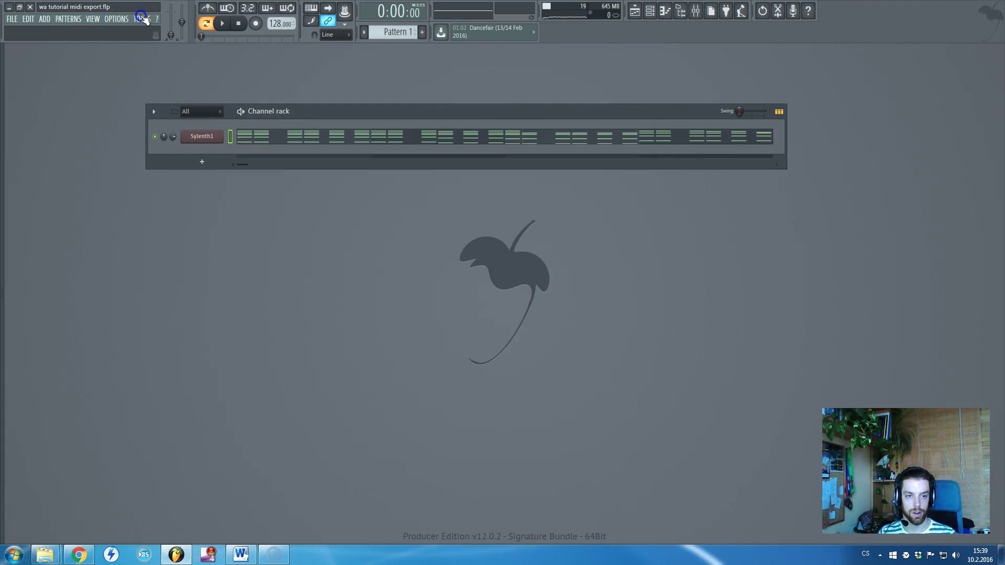
click(142, 19)
mouse_move(153, 50)
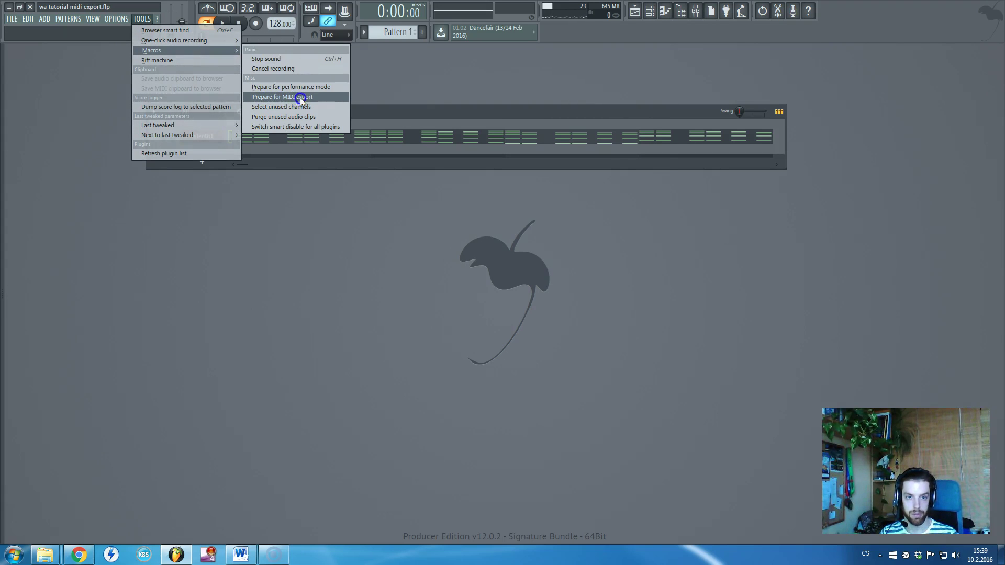
Step: Dismiss the Tools > Macros list without running Prepare for MIDI export
click(417, 89)
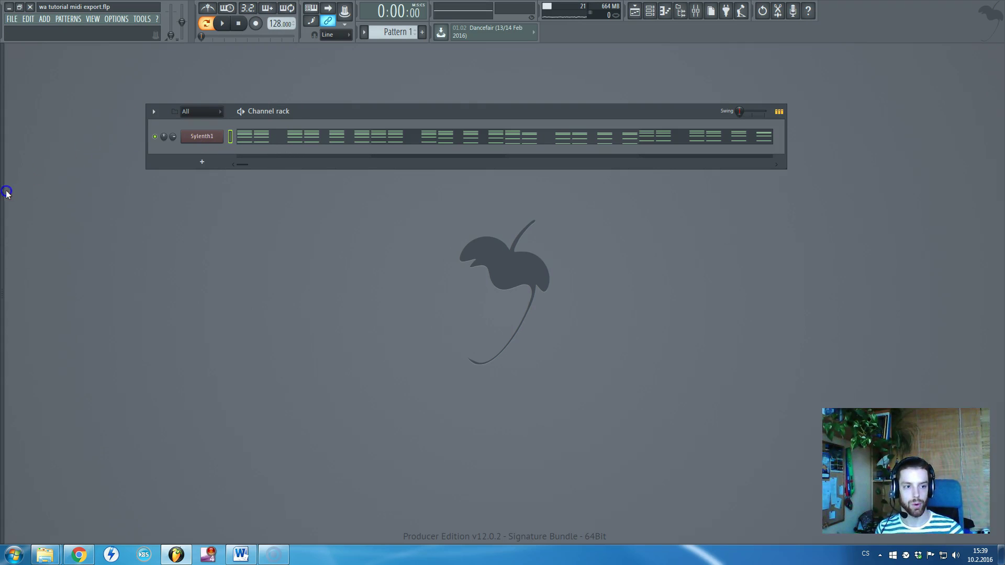
Step: Show the browser and navigate to MIDI Progressive Catchy > MIDI Loops
drag(5, 191, 129, 191)
scroll(36, 206, up, 15)
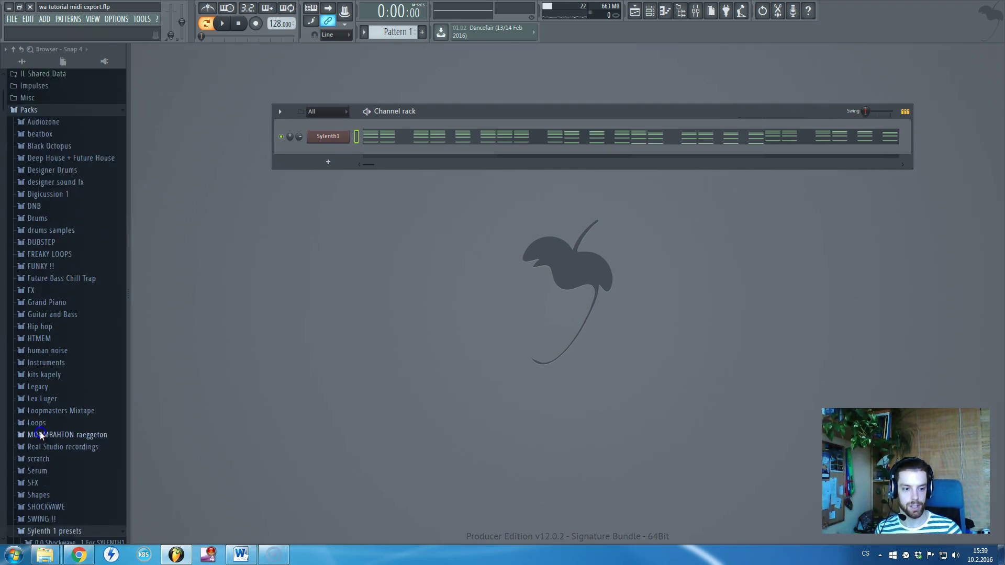
scroll(41, 435, down, 20)
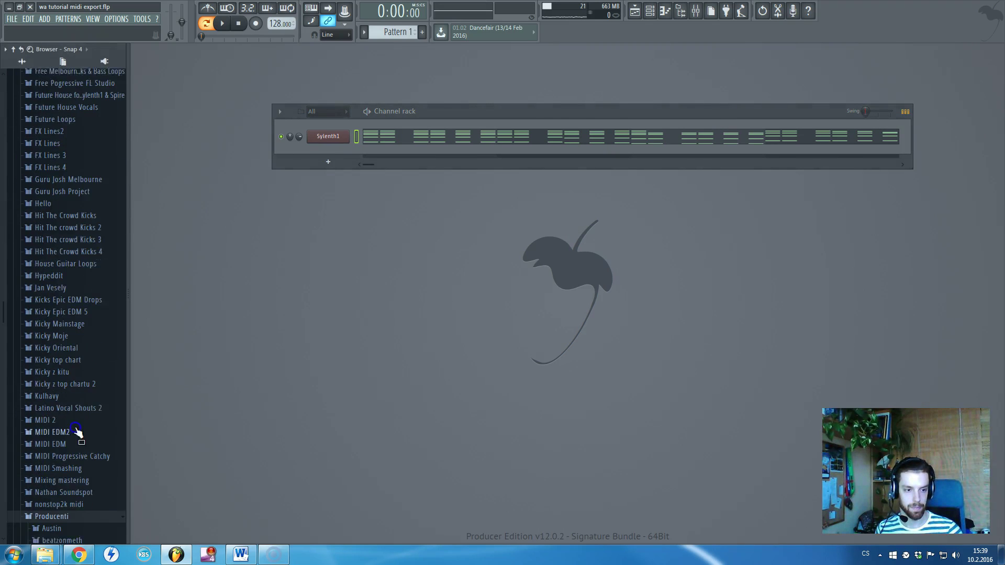
scroll(76, 432, down, 4)
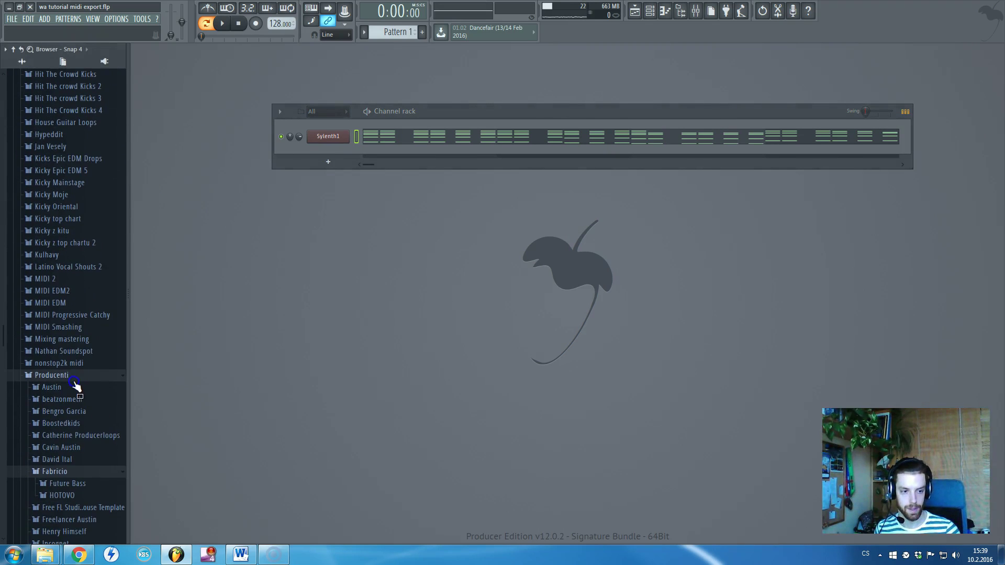
click(72, 377)
scroll(82, 393, down, 5)
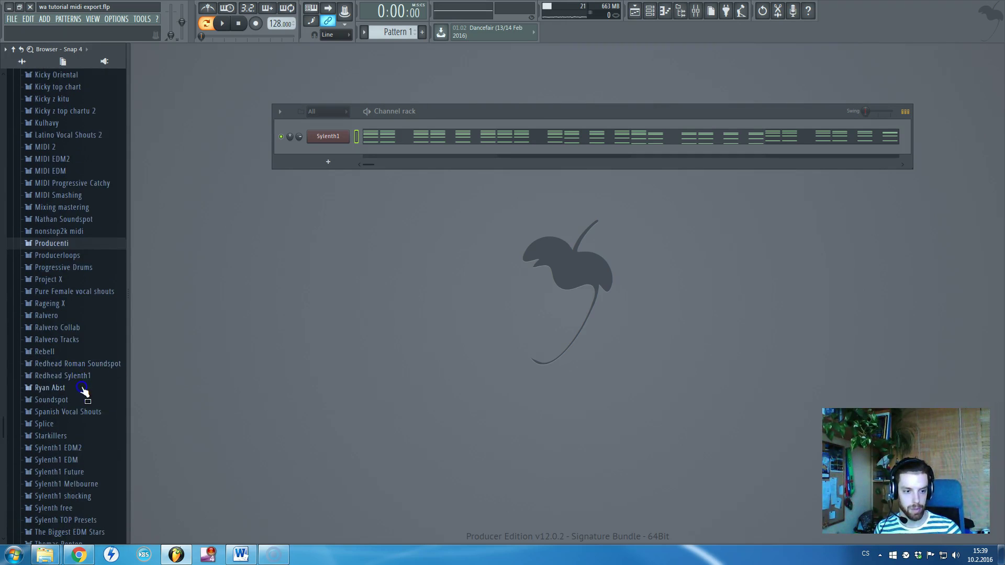
scroll(86, 384, down, 4)
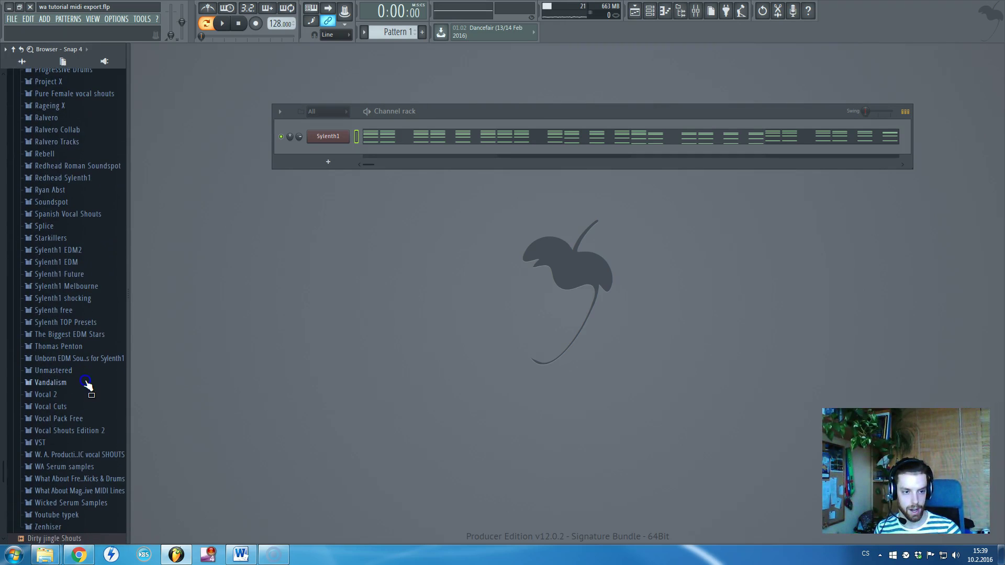
scroll(84, 377, up, 6)
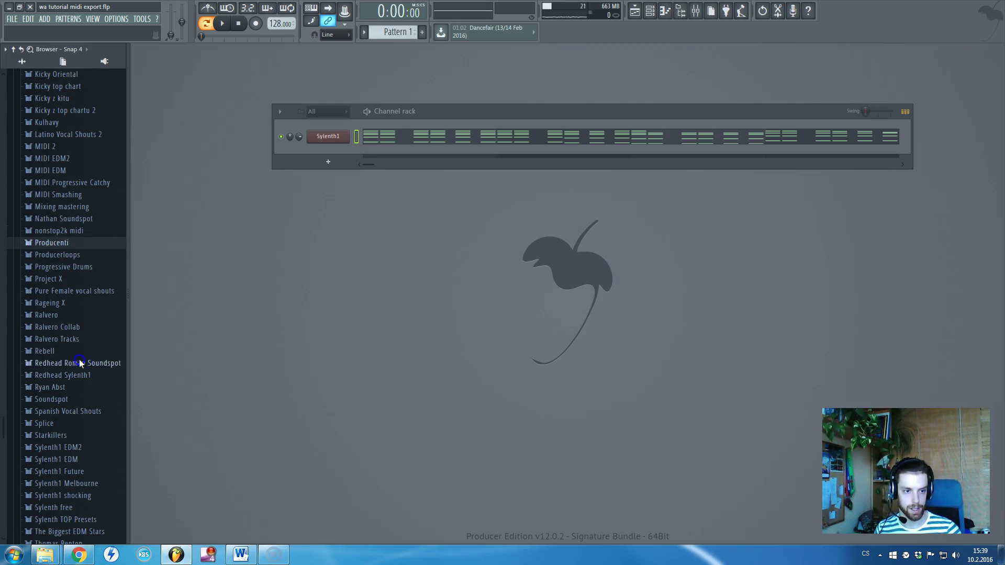
click(67, 322)
click(73, 182)
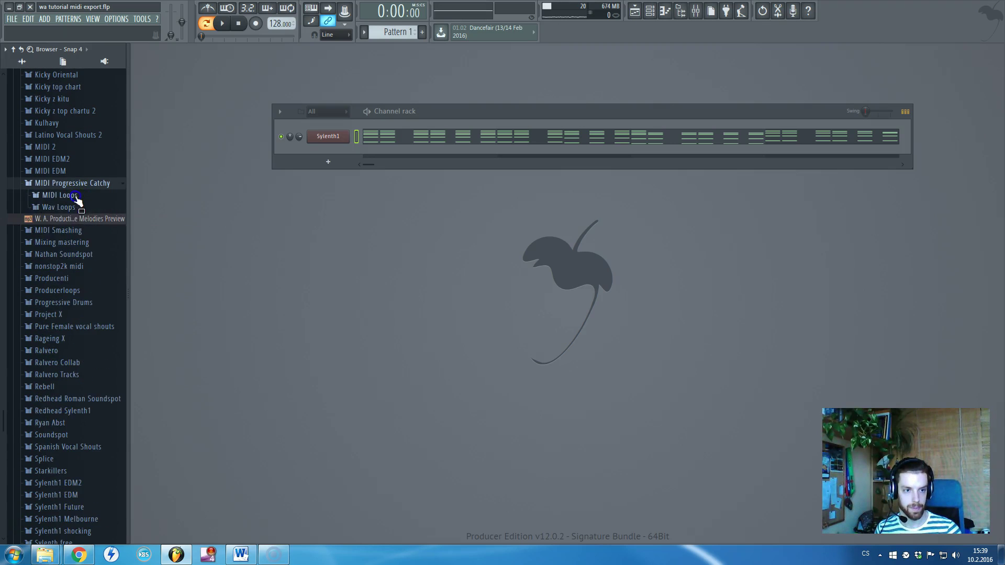
click(73, 195)
Step: Add WACPM MIDI Loops A#1 as a Sampler channel without importing notes, then open Sylenth1's piano roll
drag(89, 207, 333, 152)
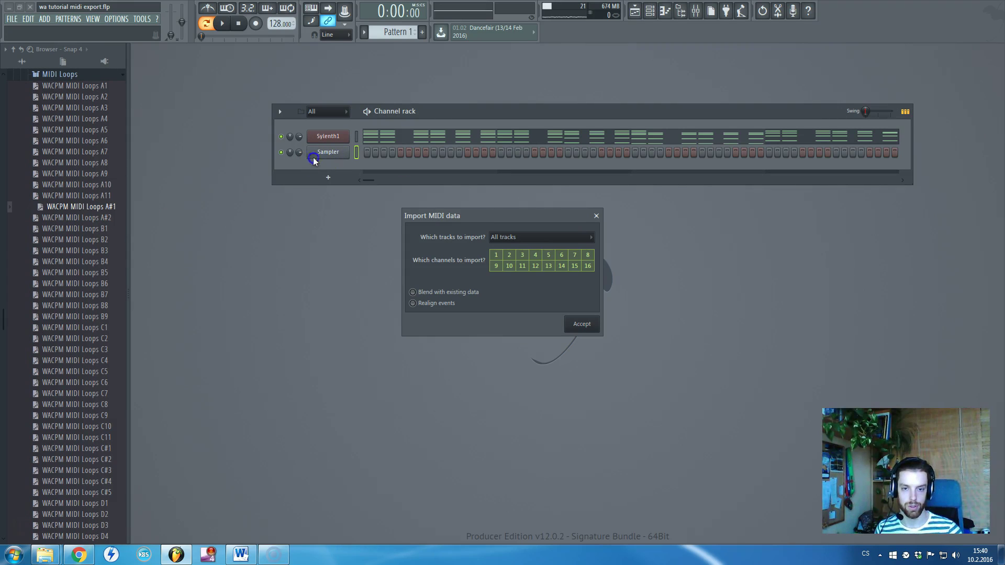
click(504, 235)
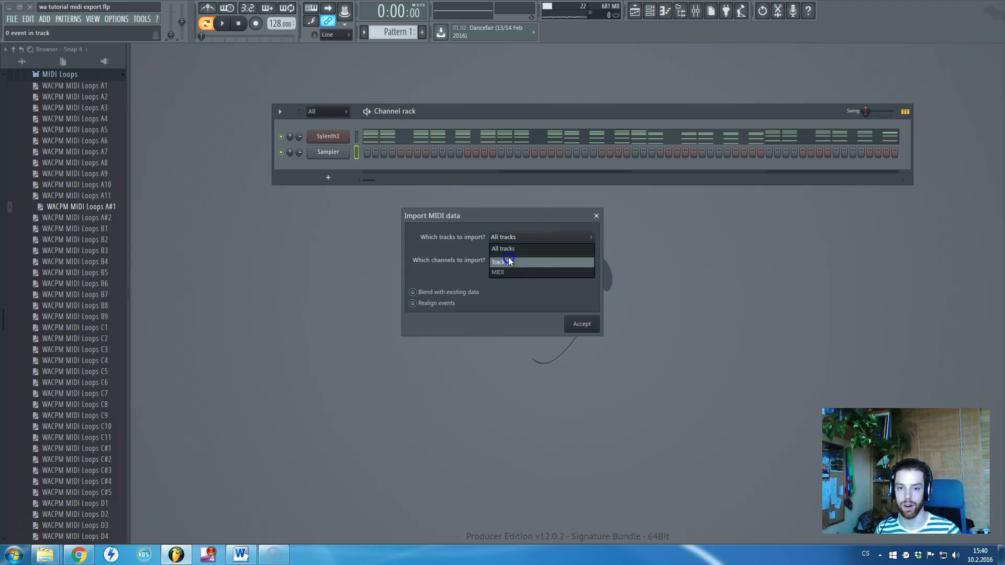
click(597, 216)
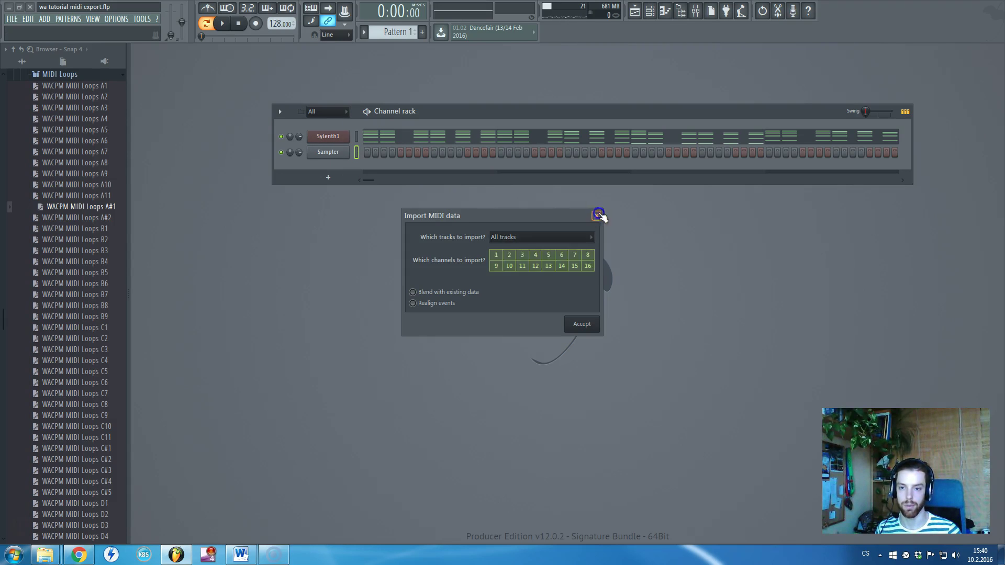
click(596, 216)
click(49, 74)
click(369, 135)
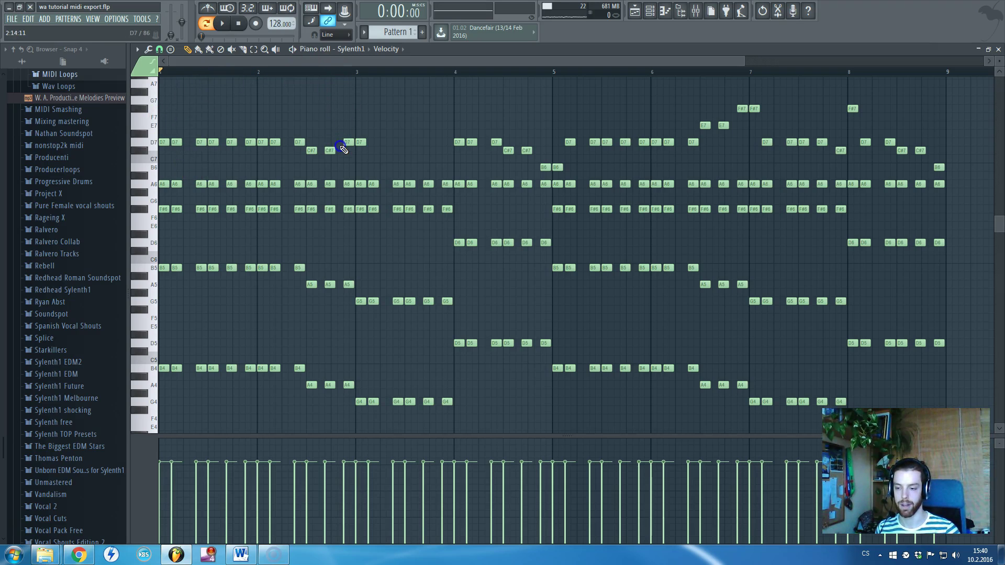
Step: Export the Sylenth1 Pattern 1 melody as MIDI file 'MIDI' on the Desktop (Plocha), then close the piano roll
key(F7)
key(F7)
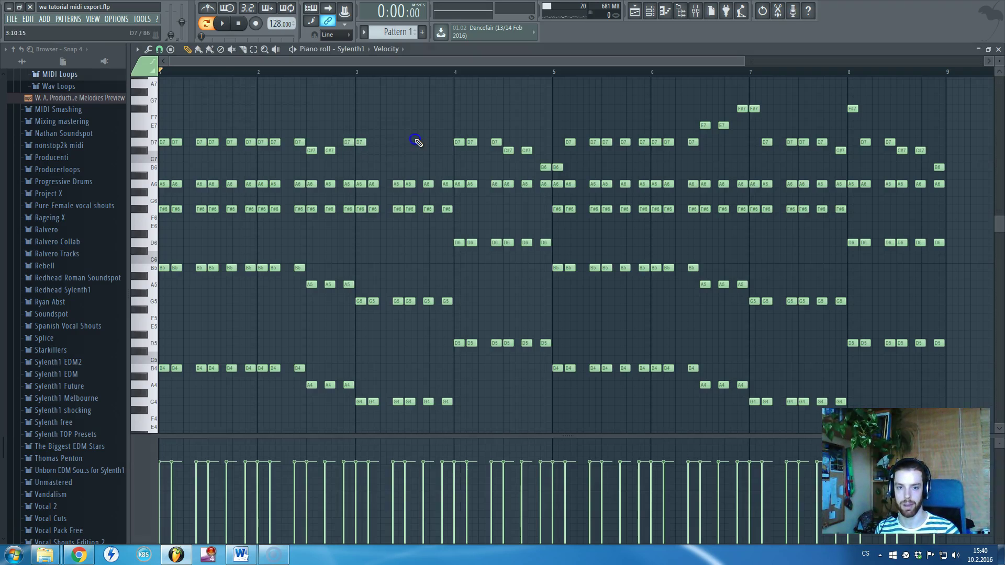
click(135, 49)
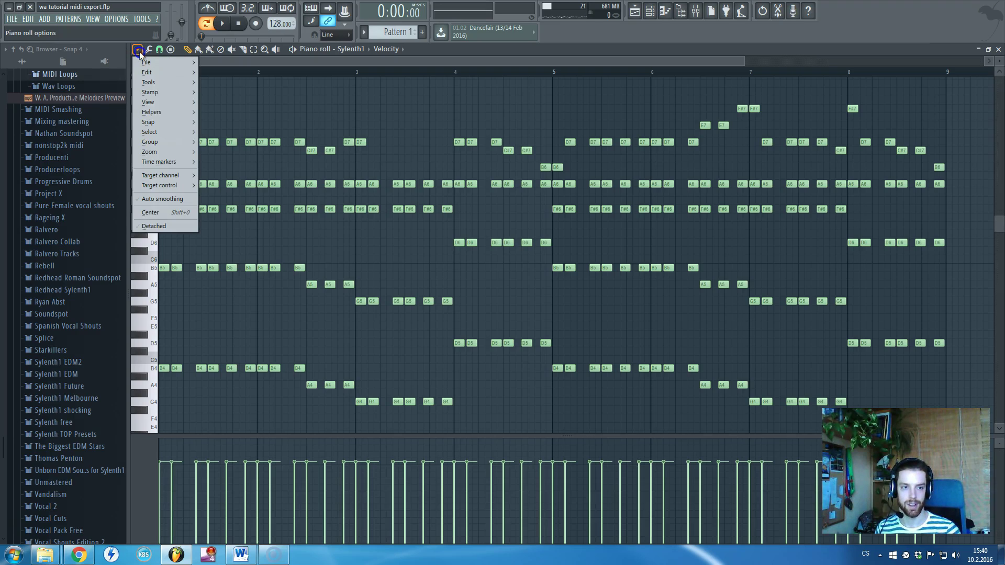
click(143, 62)
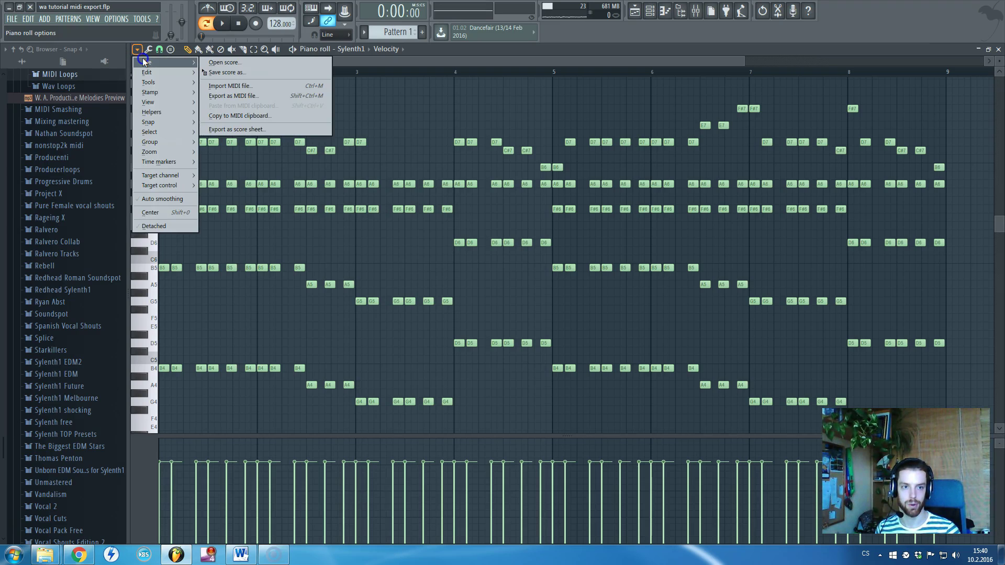
click(232, 96)
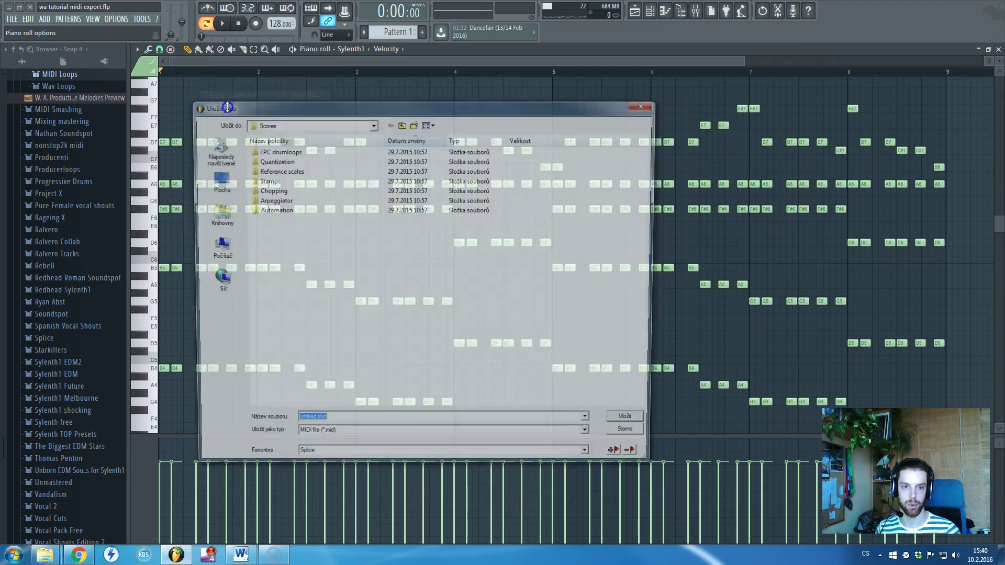
click(215, 181)
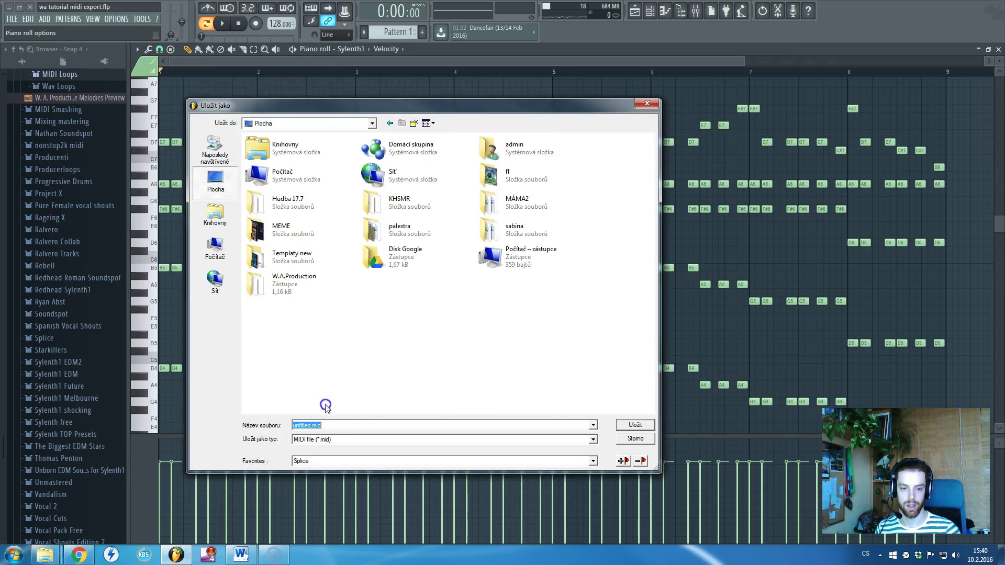
text(MIDI)
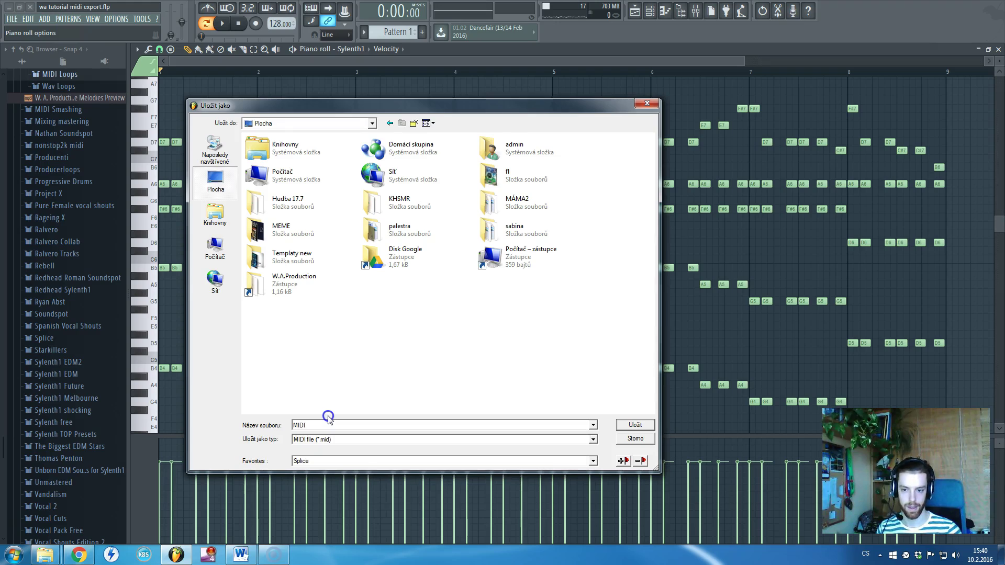
key(Return)
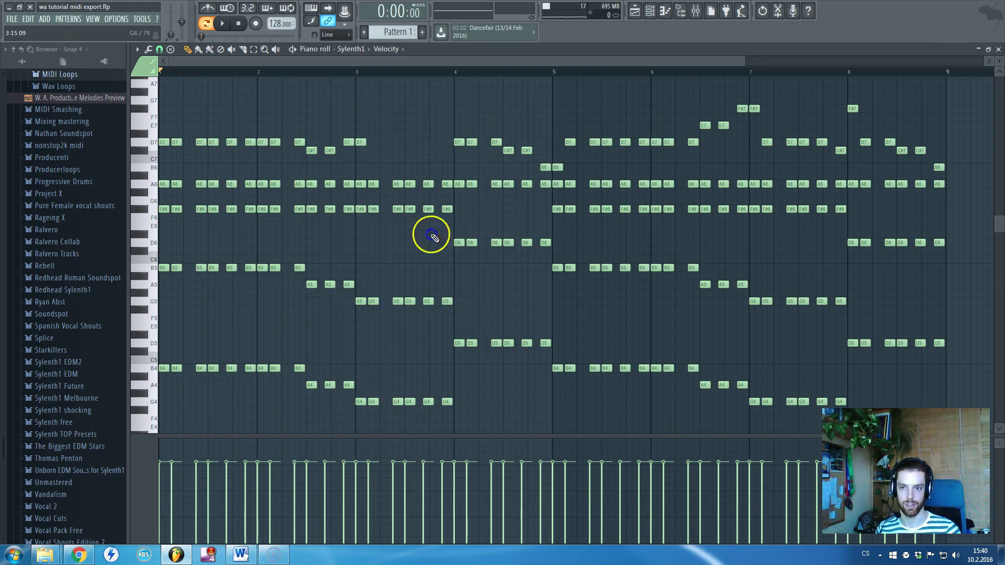
click(456, 84)
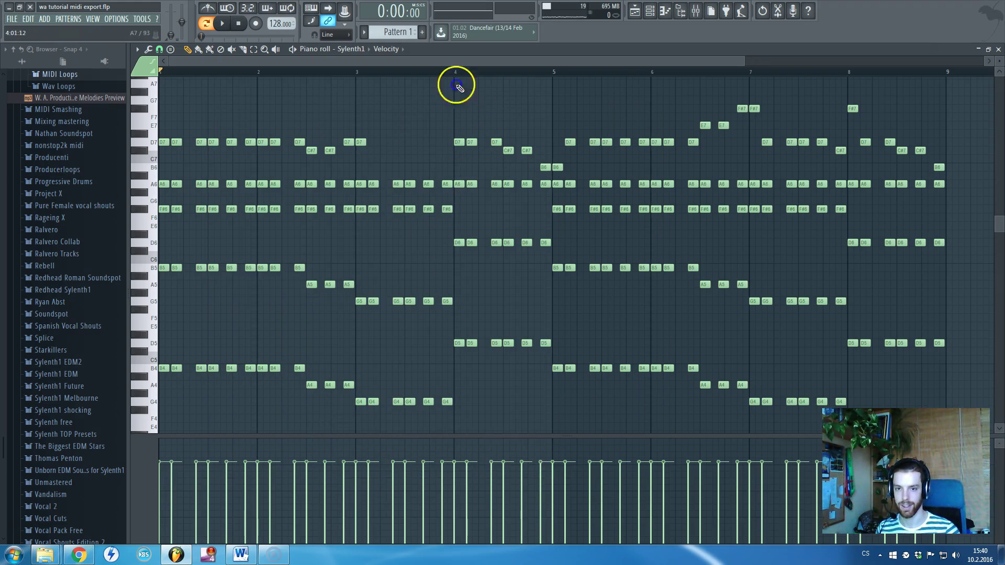
key(F7)
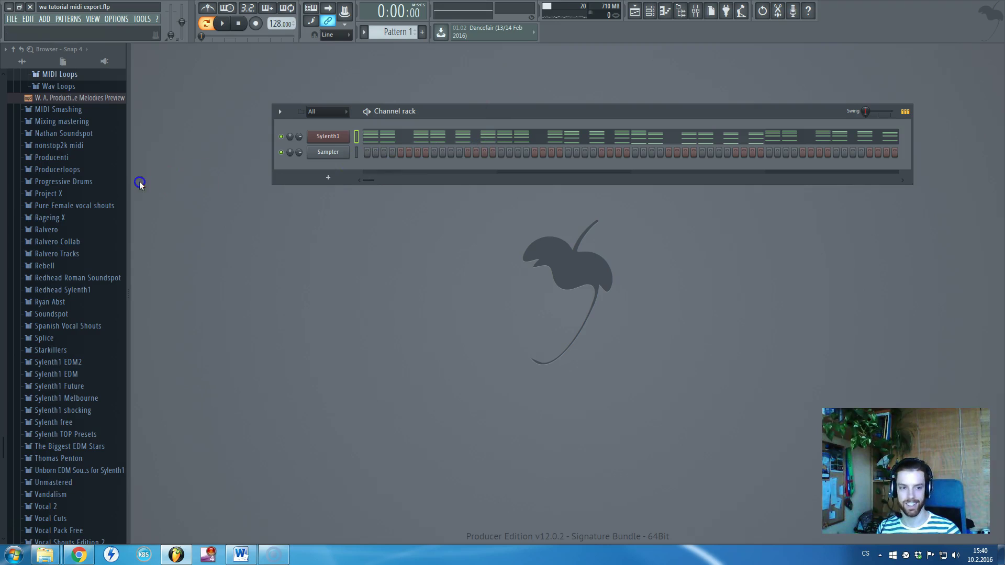
Step: Hide the browser, drop MIDI.mid from the desktop into the Channel rack, and narrow the rack
drag(128, 188, 20, 199)
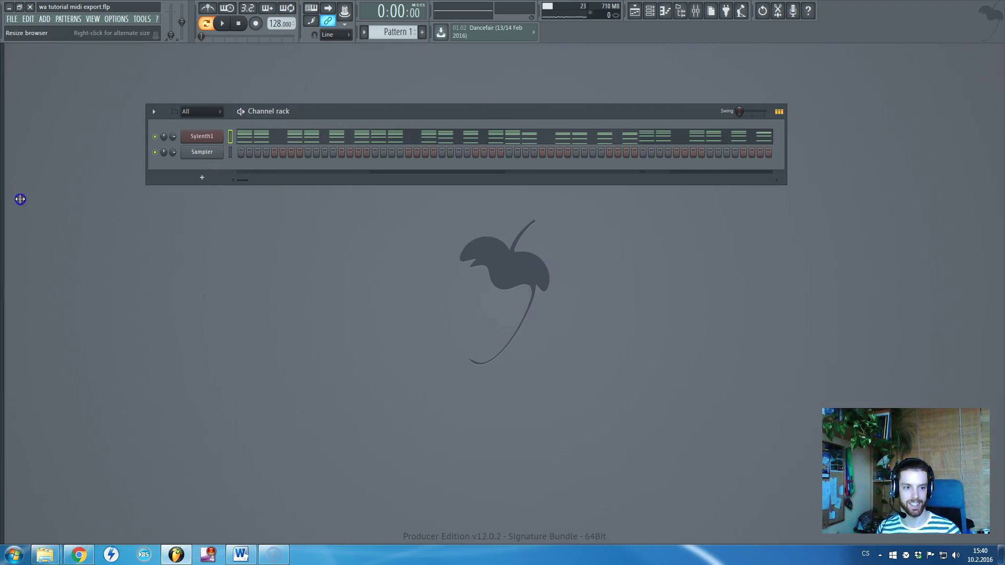
click(9, 7)
drag(59, 312, 219, 168)
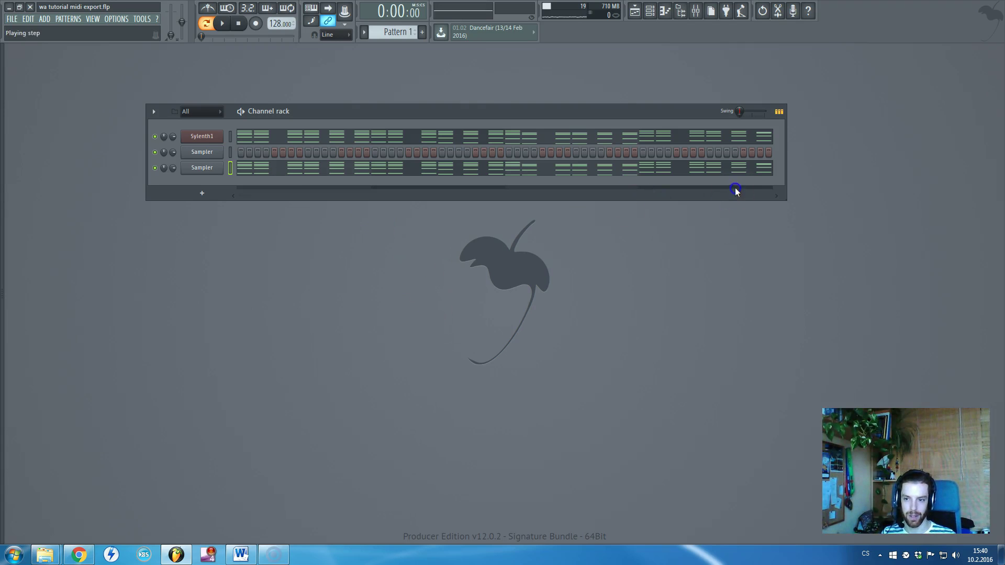
drag(786, 201, 814, 229)
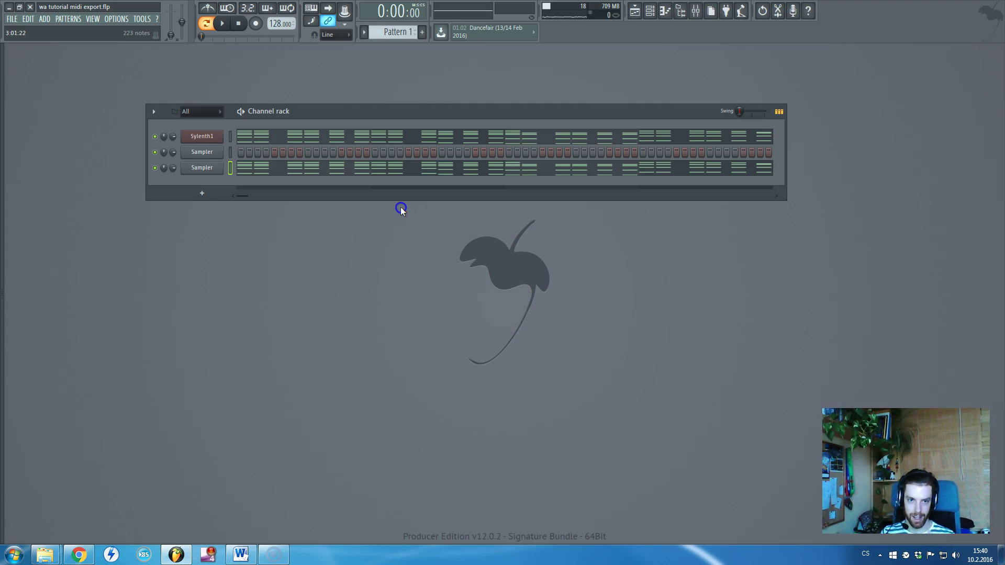
Step: Open the Sylenth1 synth interface from its Channel rack button
click(200, 136)
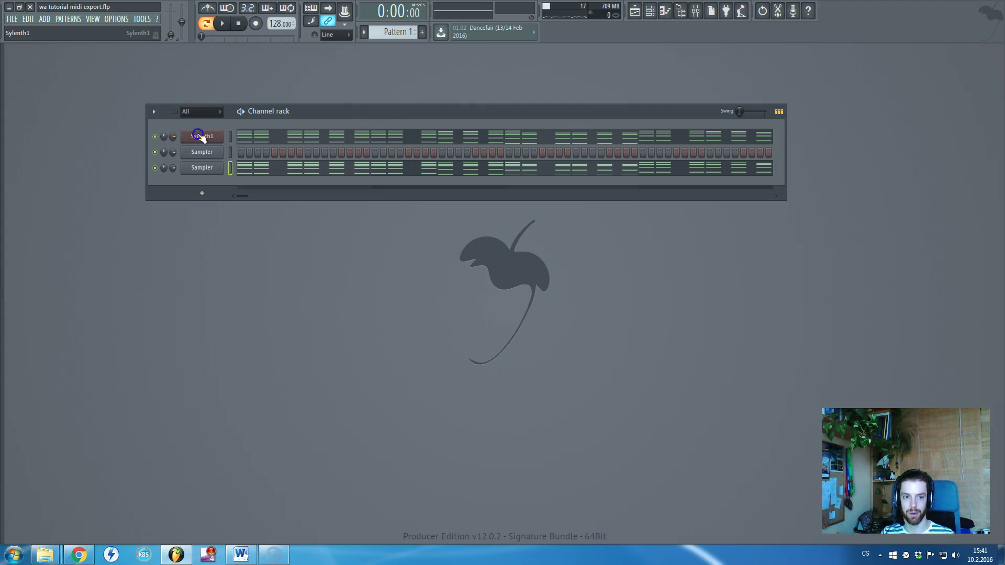
drag(198, 134, 222, 142)
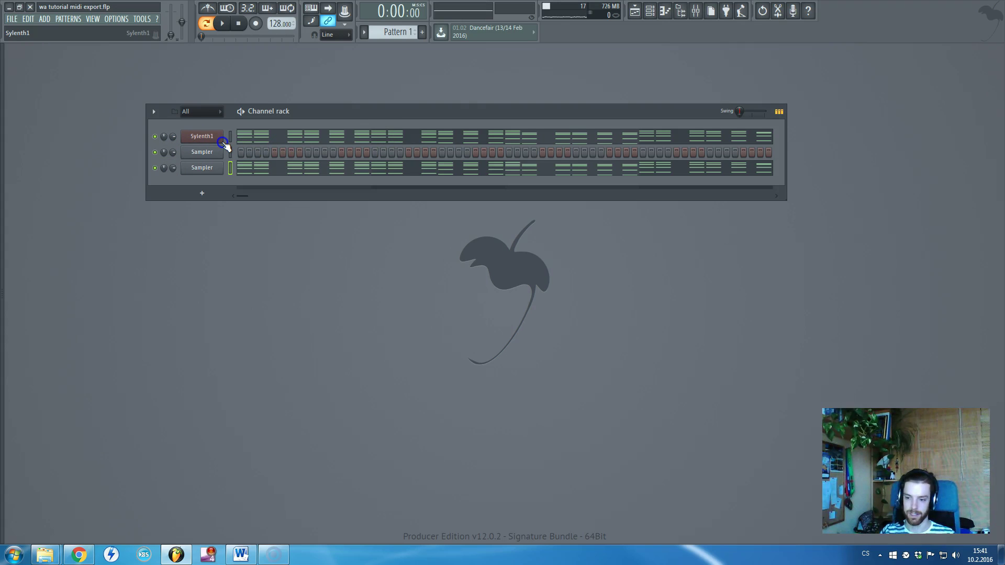
click(220, 139)
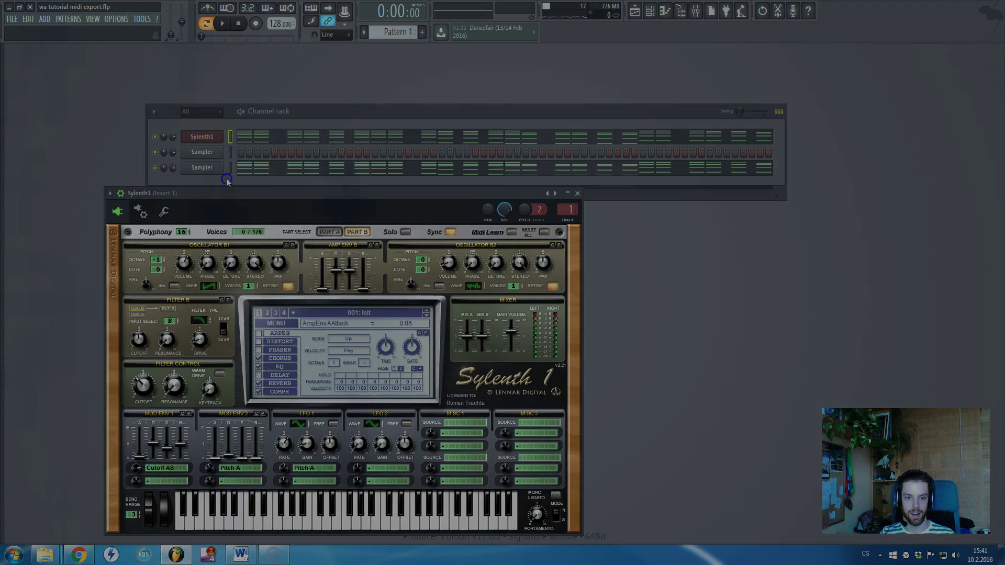